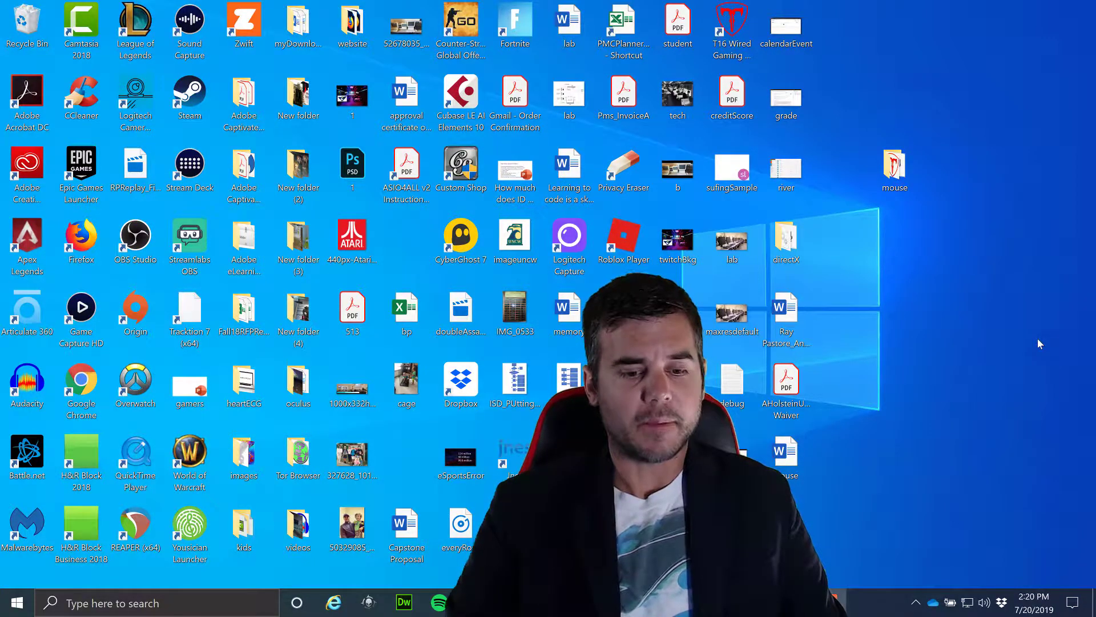
- From Action Center, bring up the Project panel with Extend as the current mode
click(1073, 602)
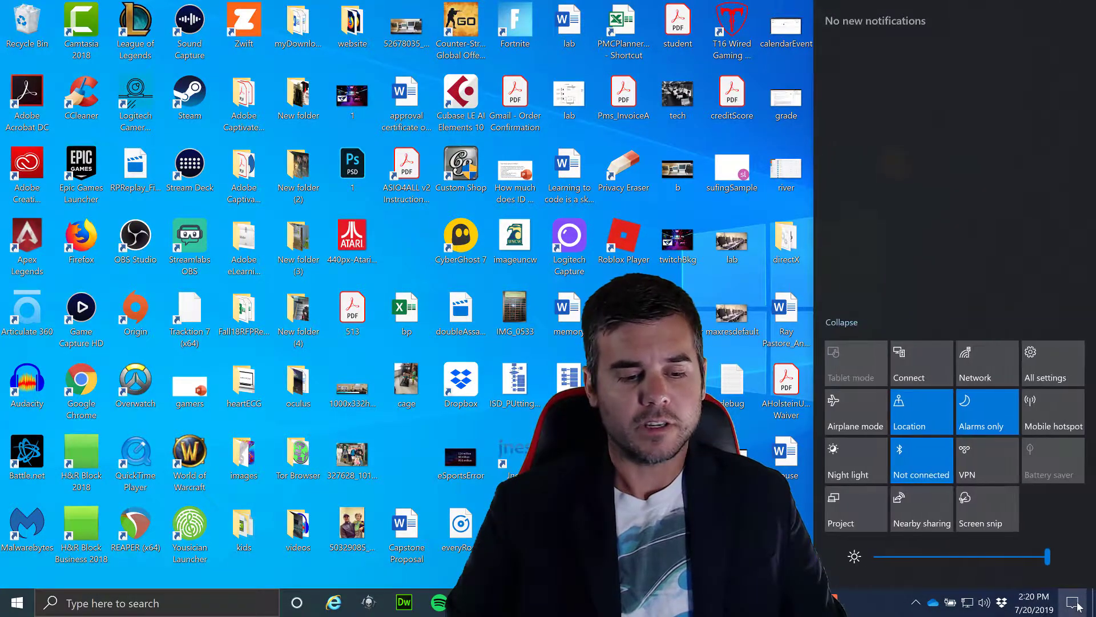
click(869, 512)
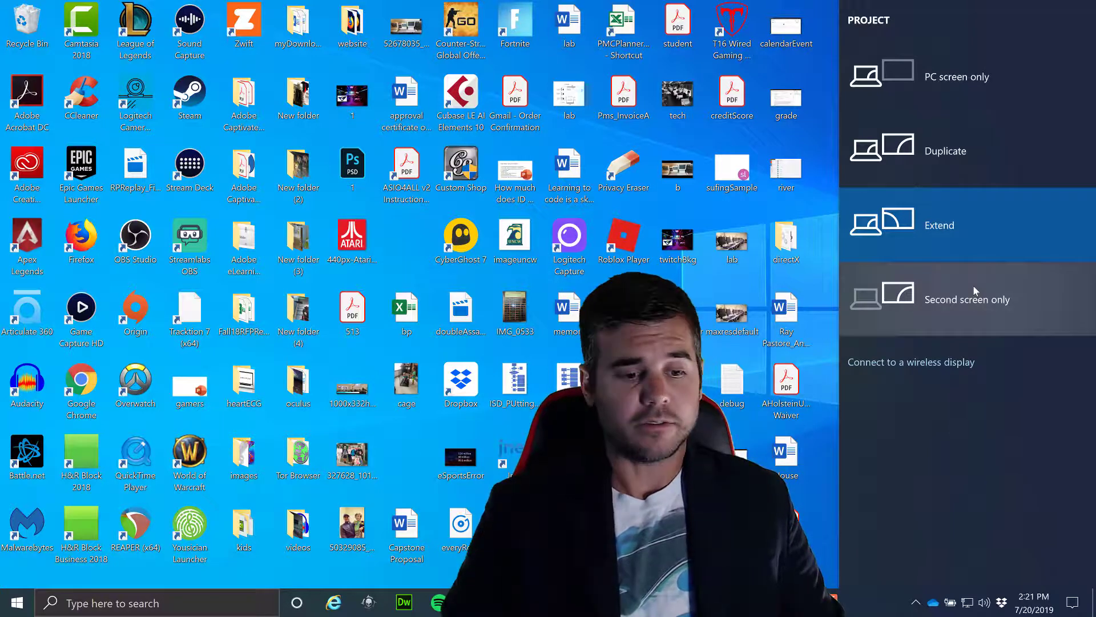
- Dismiss the Project and Action Center panels, then launch Settings via a taskbar search for 'settings'
click(819, 12)
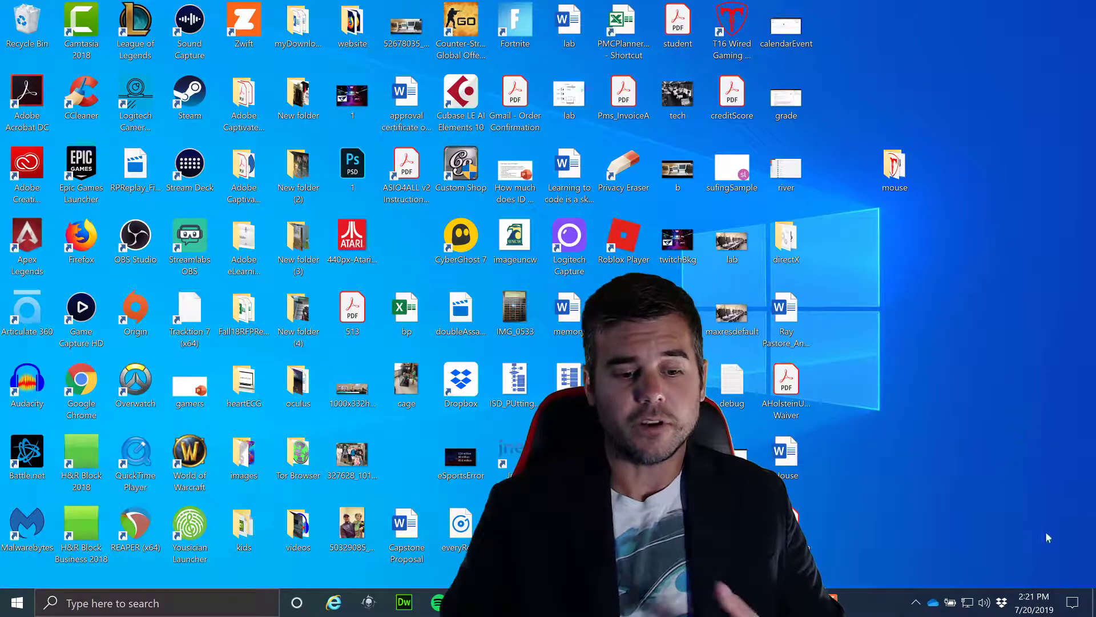
click(1071, 603)
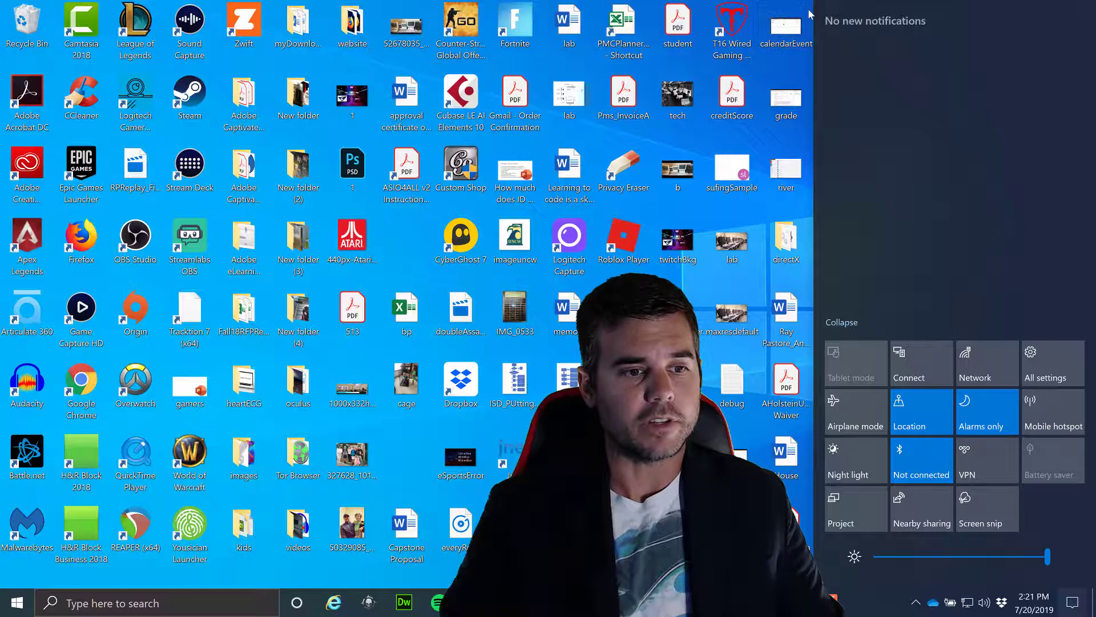
click(804, 75)
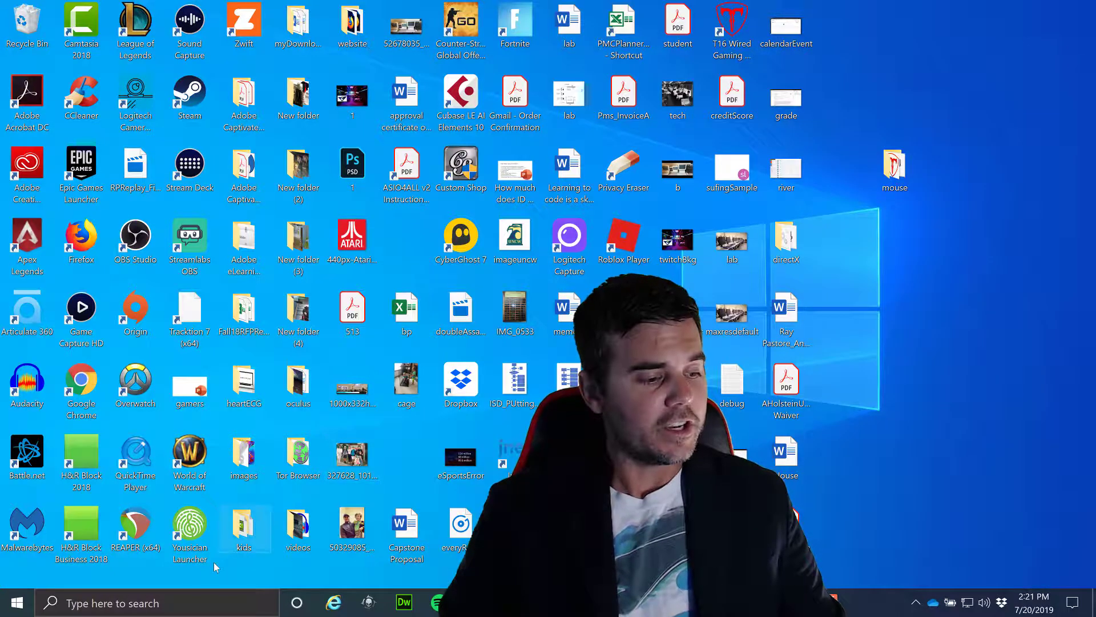
click(110, 602)
text(se)
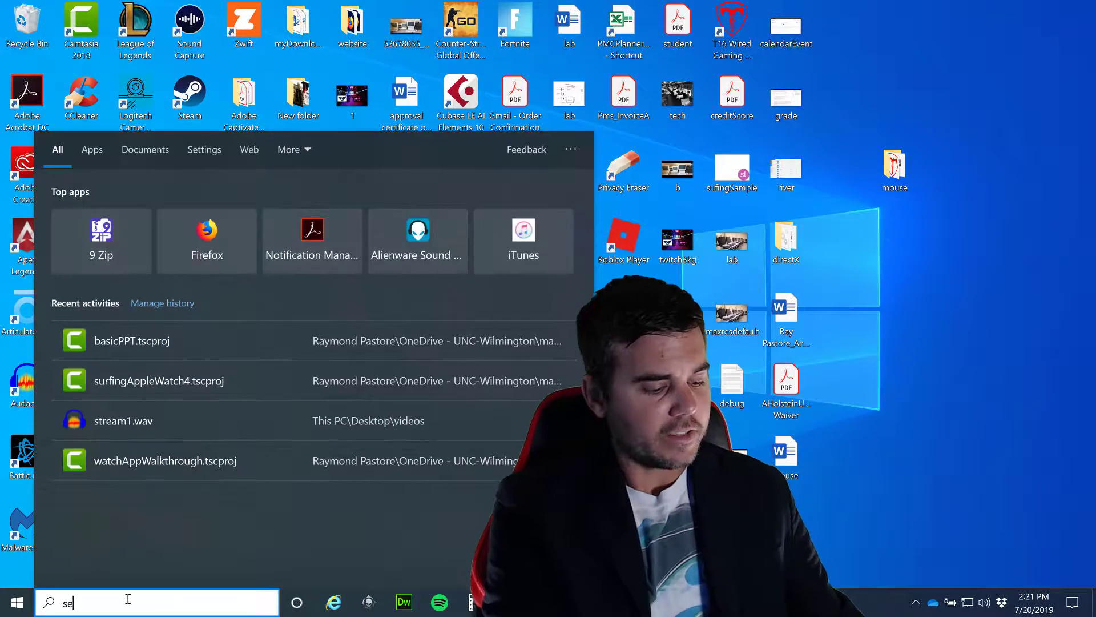
text(ttings)
key(Return)
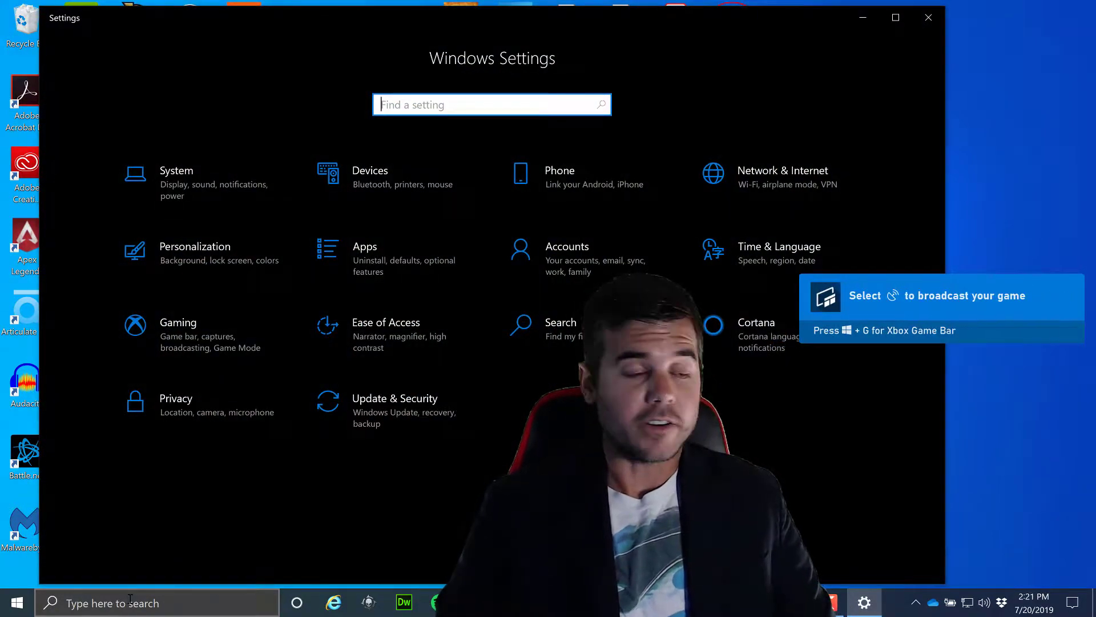
- Under System > Display, expand the Multiple displays options to confirm Extend these displays
click(204, 195)
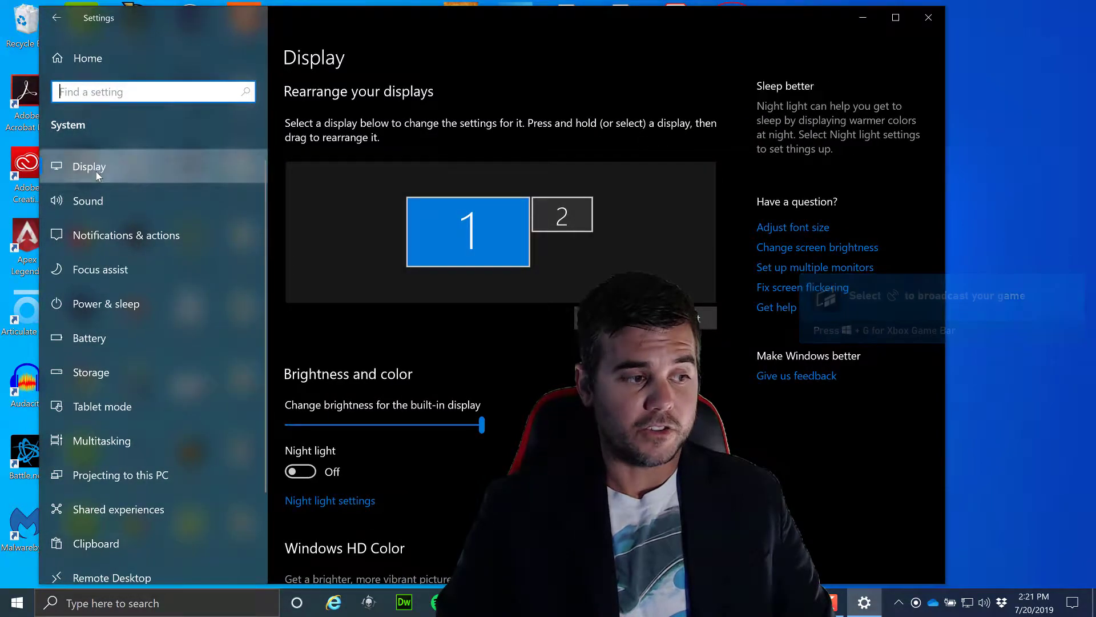
click(99, 170)
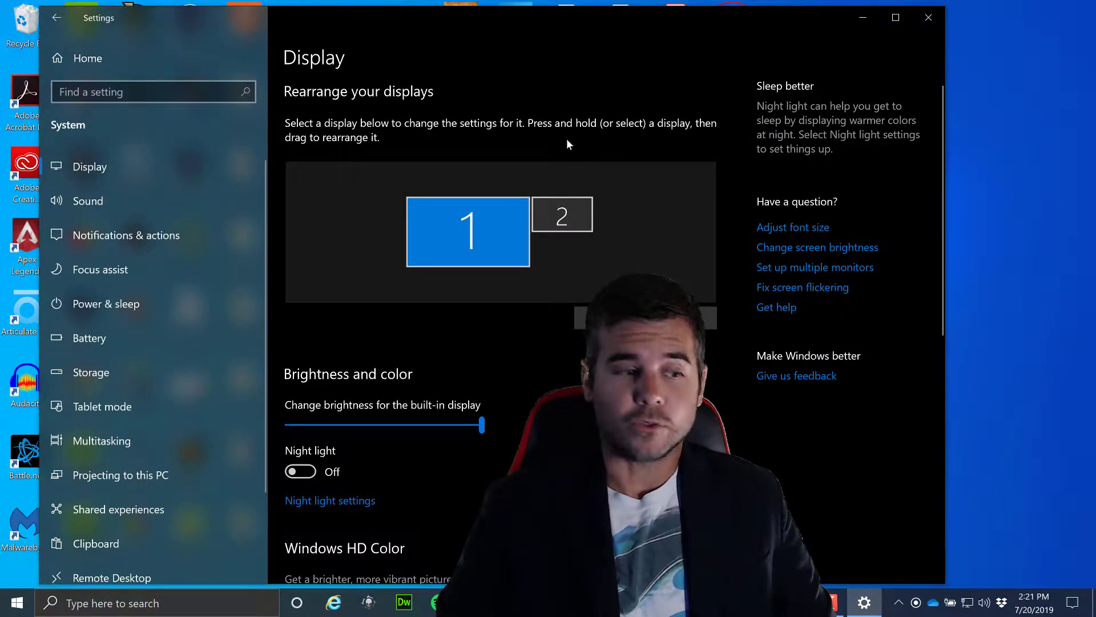
scroll(568, 137, down, 5)
scroll(564, 146, down, 5)
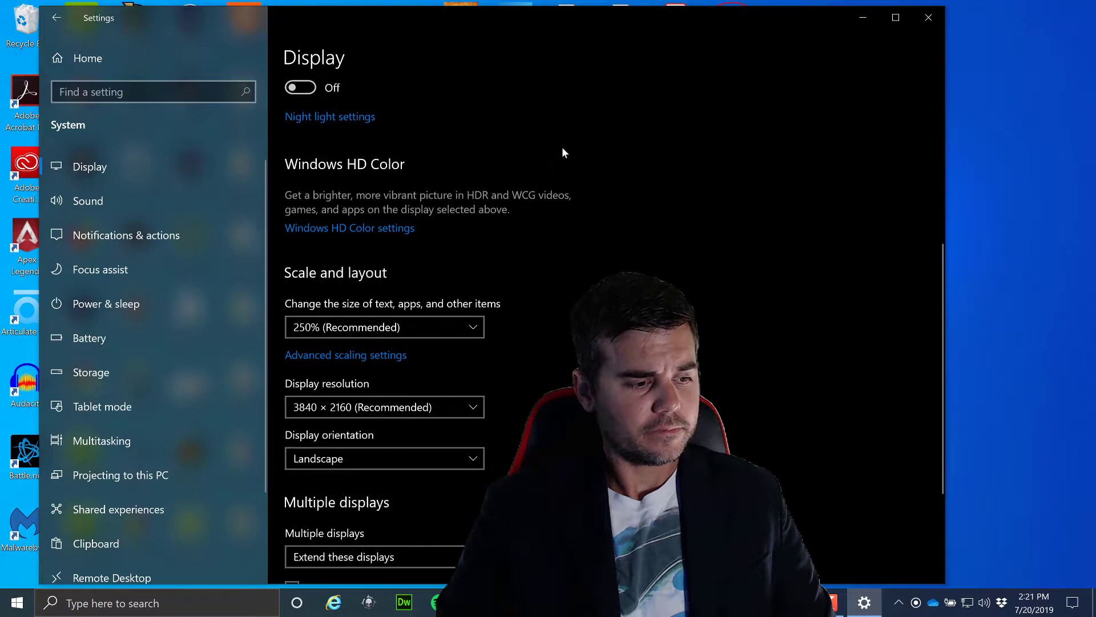
scroll(562, 152, down, 3)
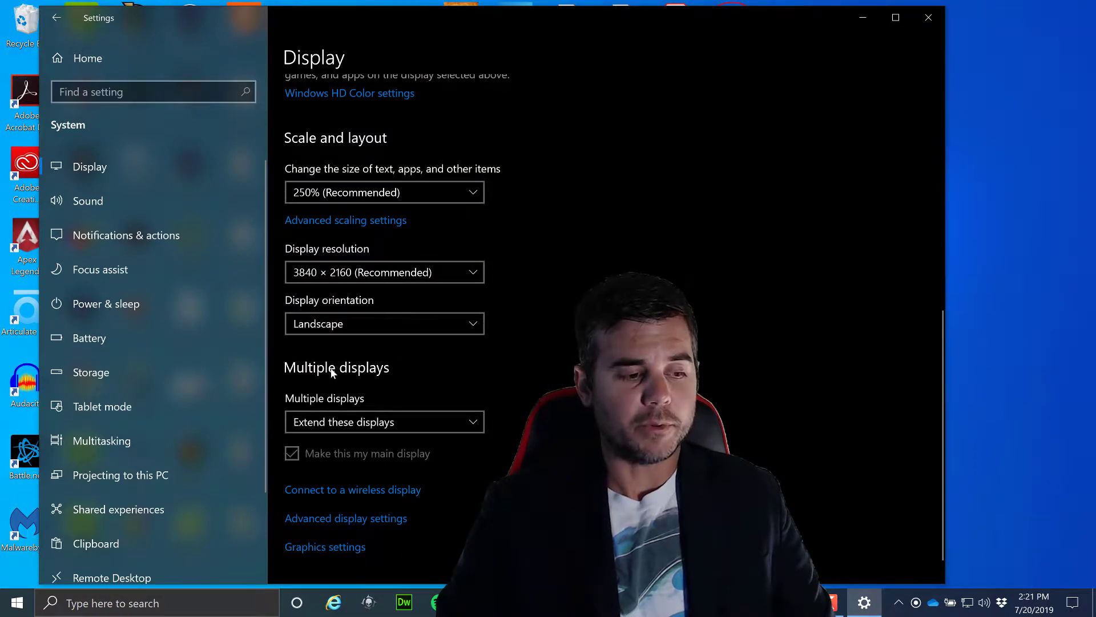
click(474, 421)
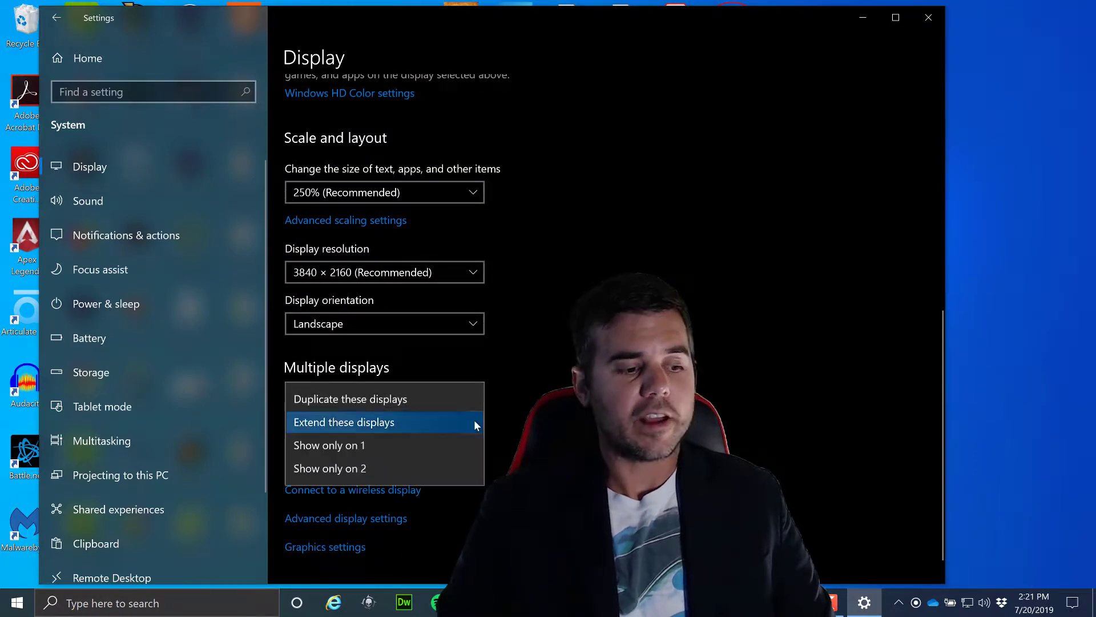